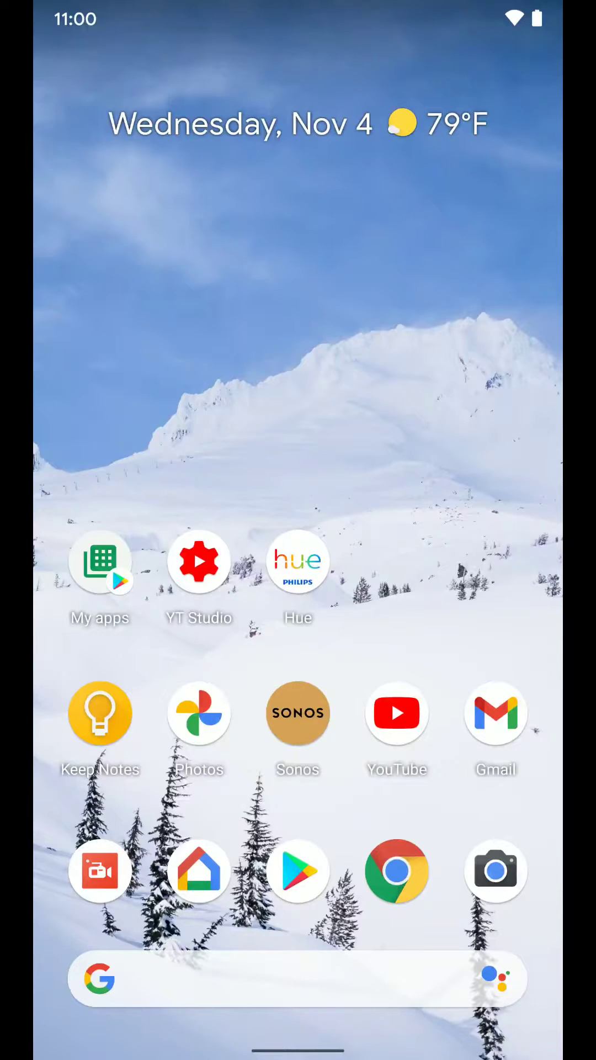
Go from the Assistant's updates page through settings to the General settings page
left_click(497, 980)
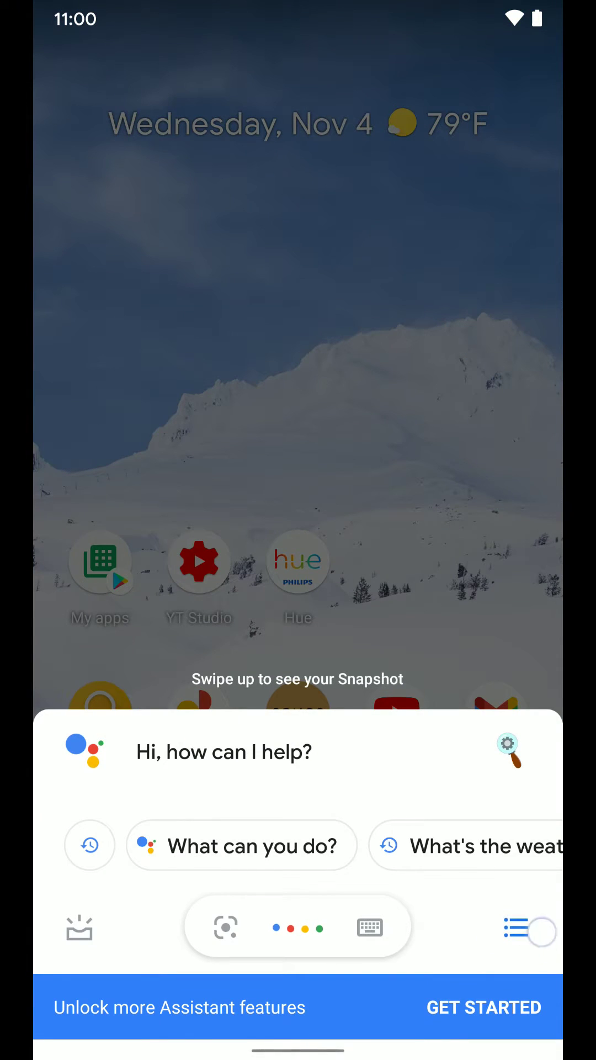
left_click(517, 929)
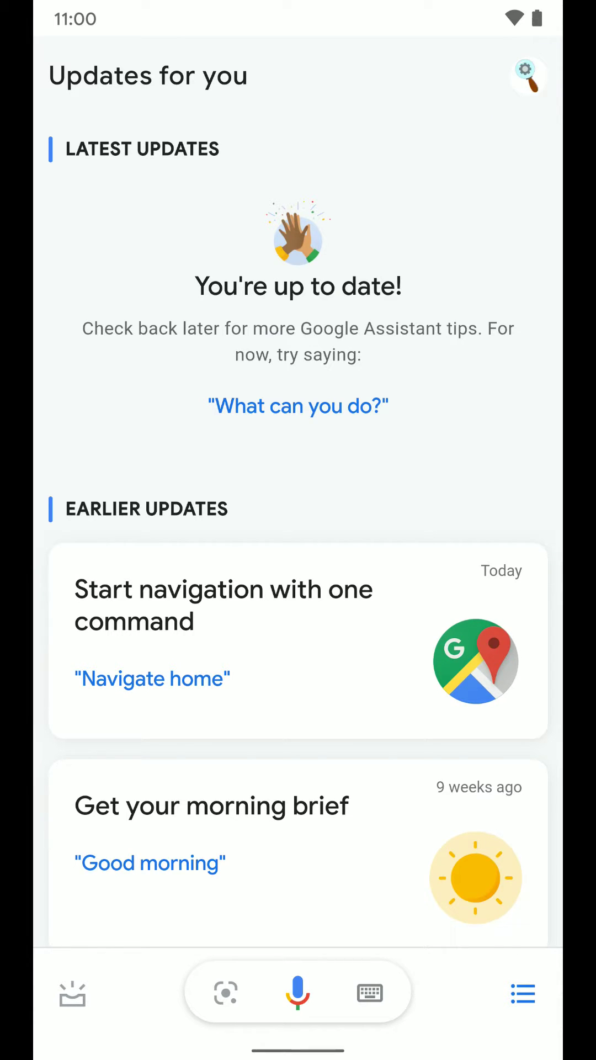
left_click(527, 75)
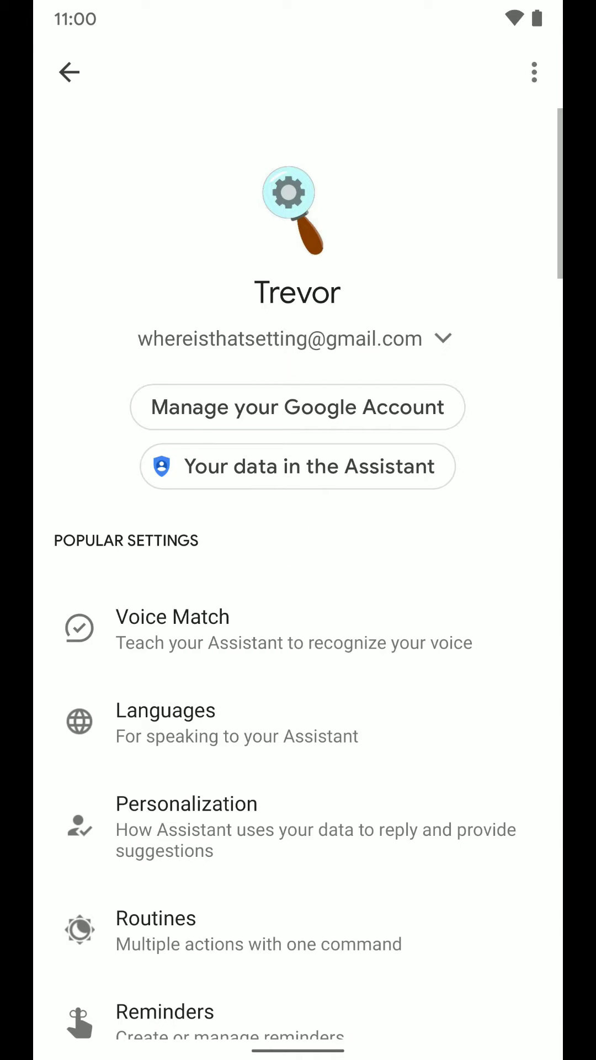
scroll(431, 712, "down", 8)
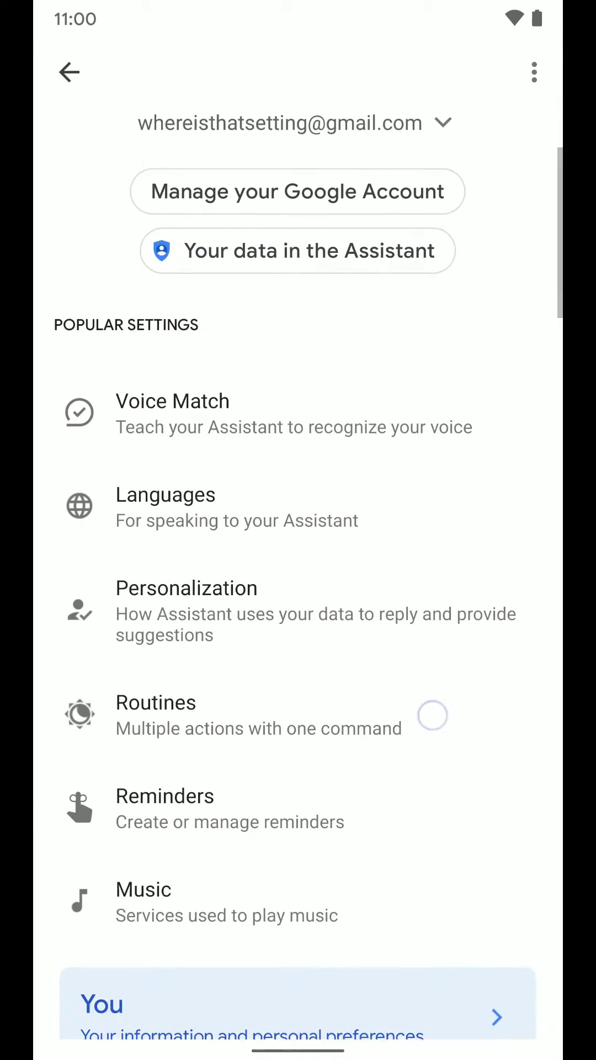
scroll(398, 746, "down", 8)
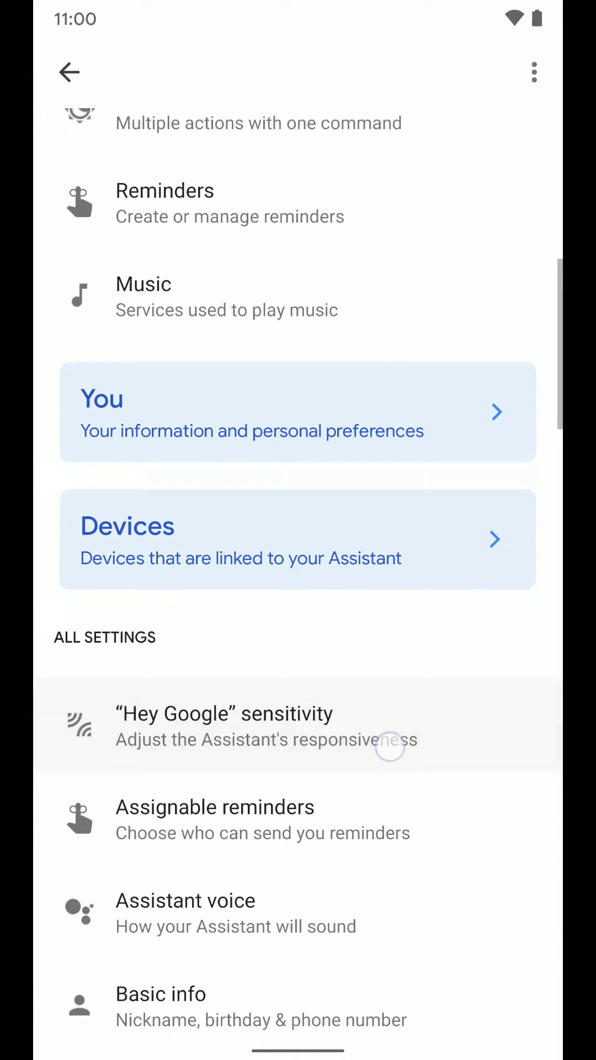
scroll(408, 828, "down", 3)
scroll(408, 718, "down", 5)
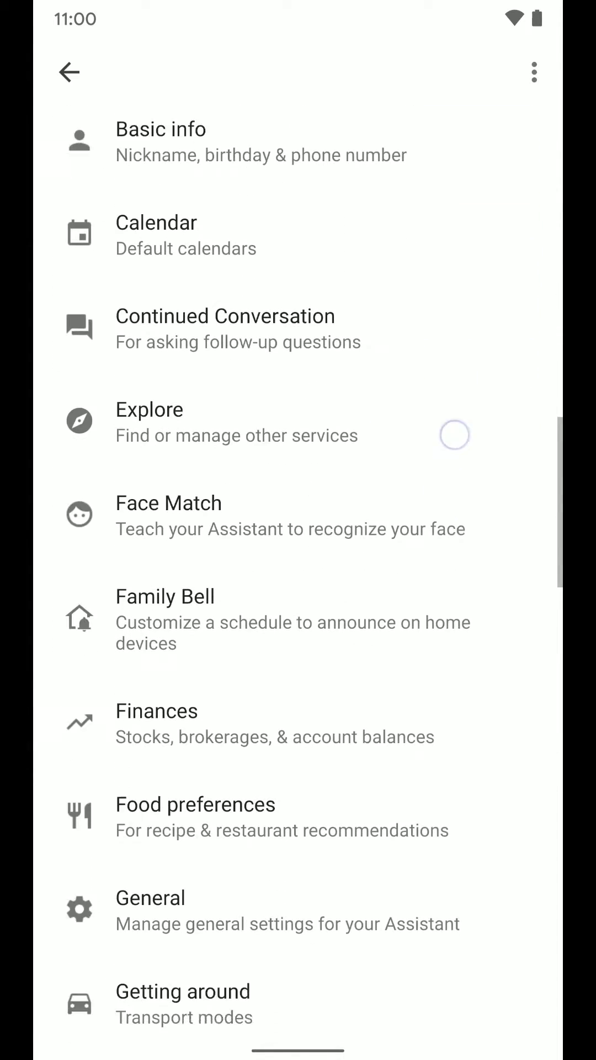
scroll(431, 663, "down", 3)
left_click(359, 464)
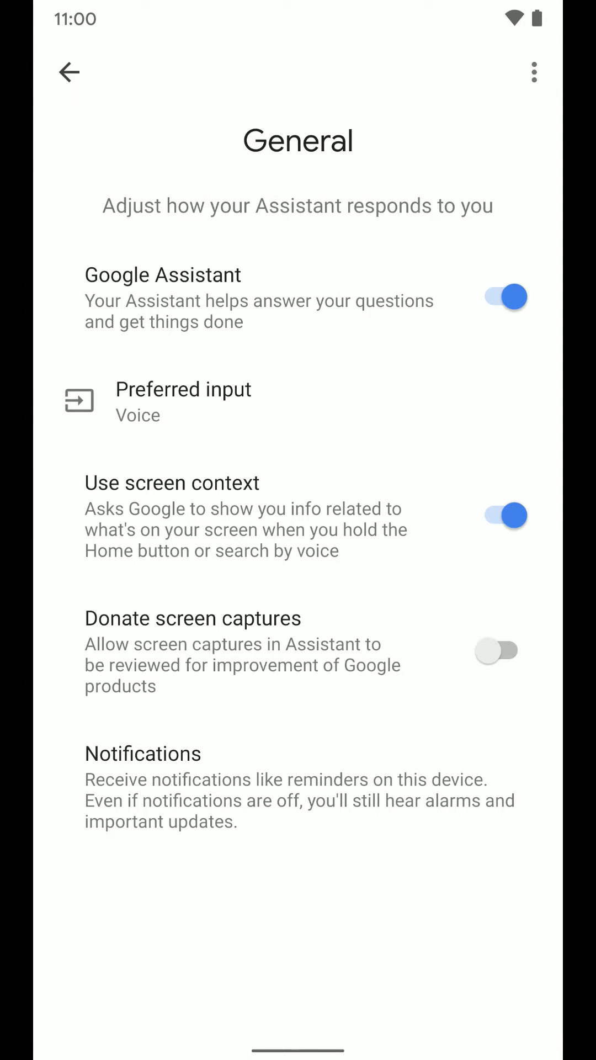
Change Preferred input from Voice to Keyboard
left_click(354, 402)
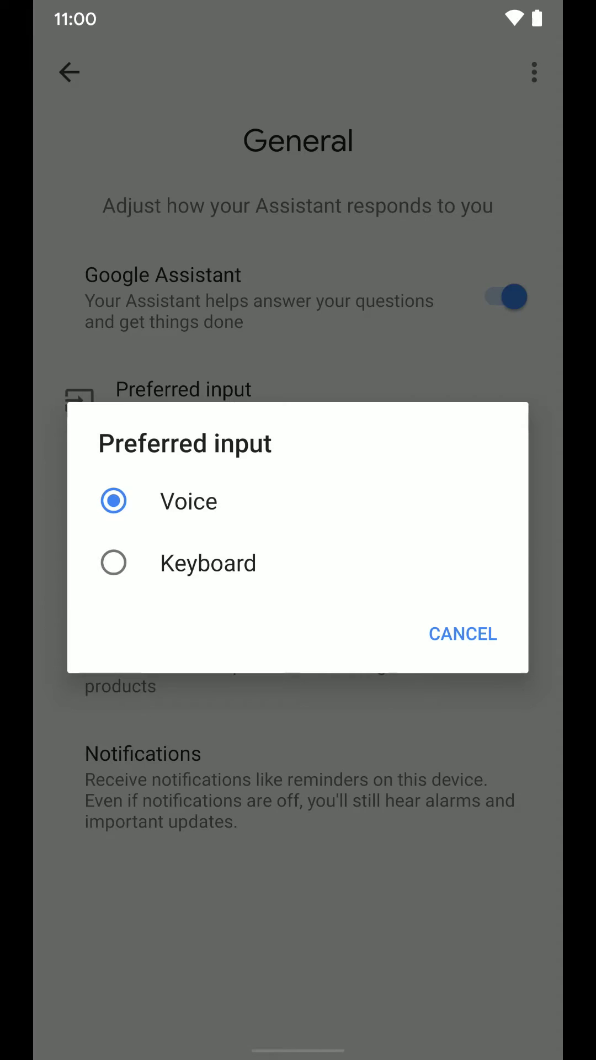
left_click(208, 563)
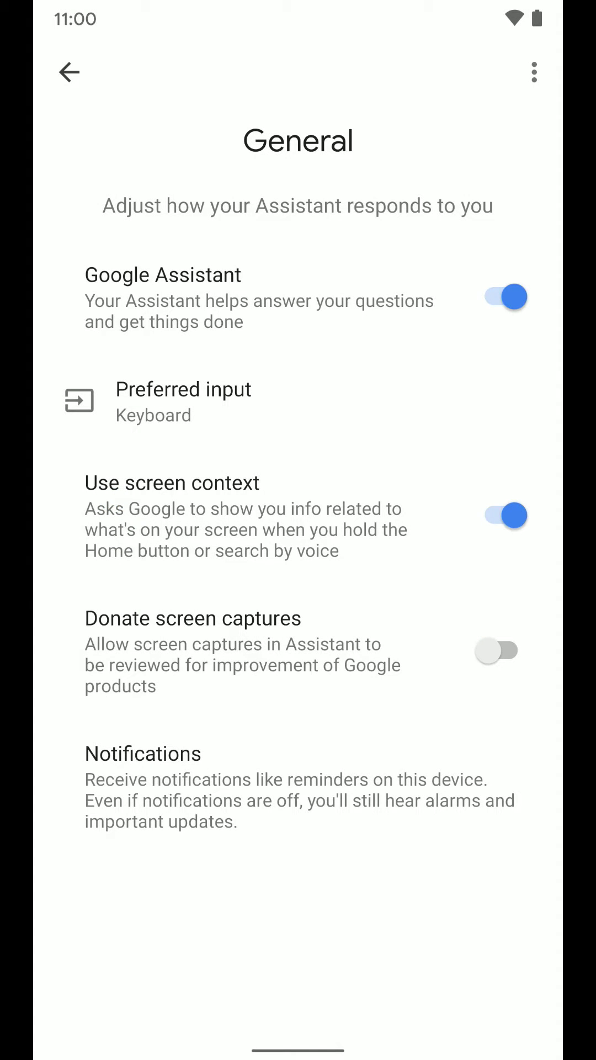
Ask the Assistant 'what is the weather like' in writing and view the Houston forecast card
left_click(299, 1050)
left_click(279, 938)
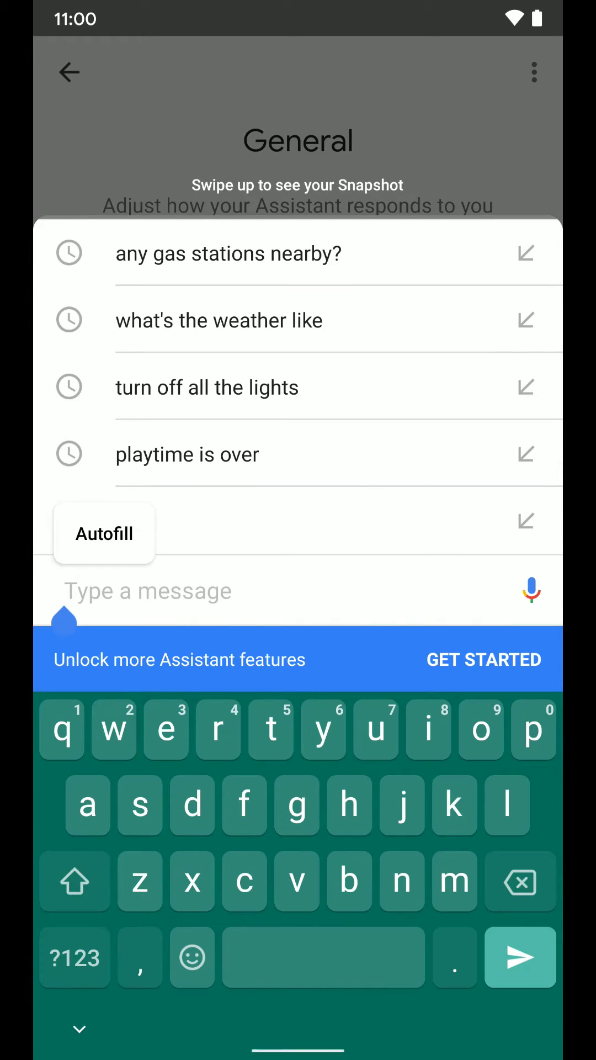
type("what i")
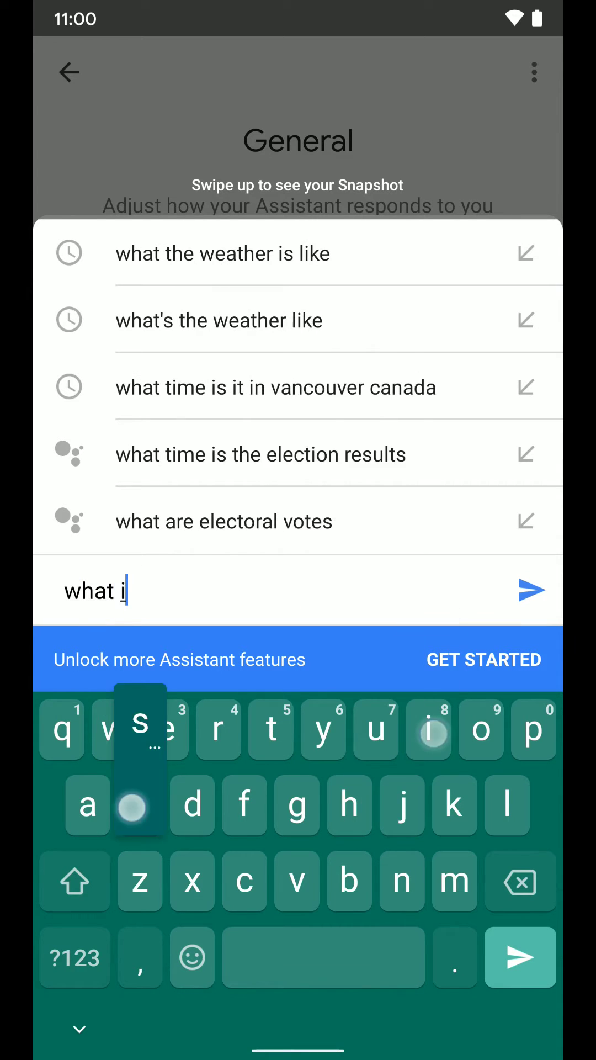
type("s the wea")
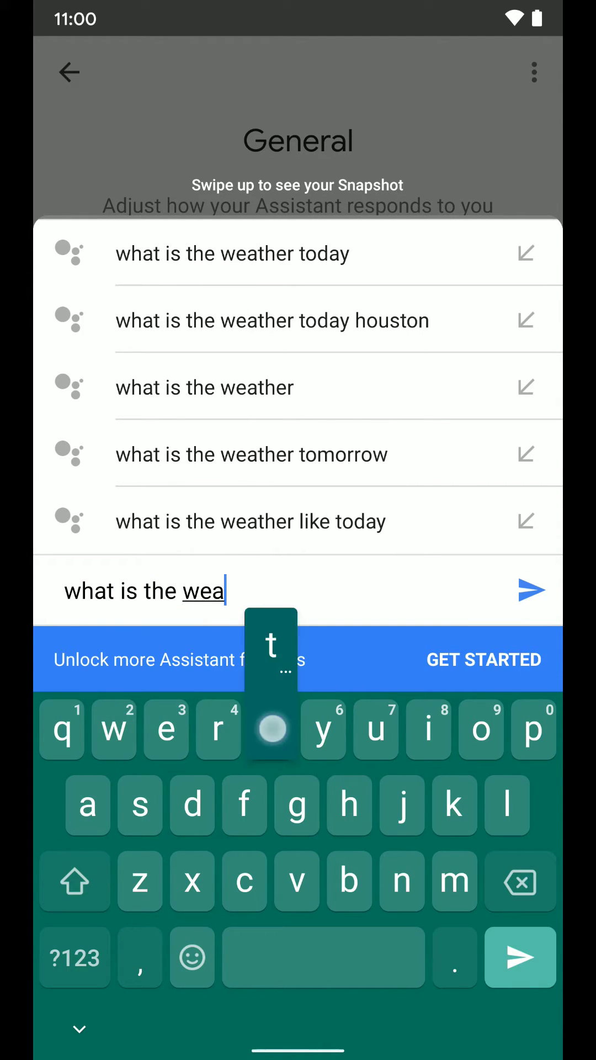
type("ther like")
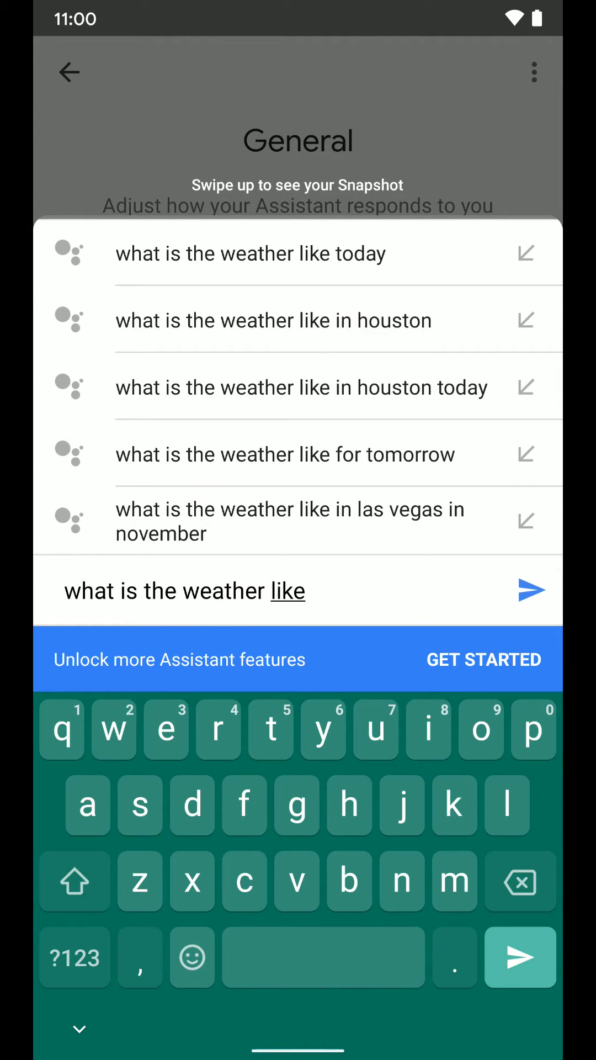
key("Escape")
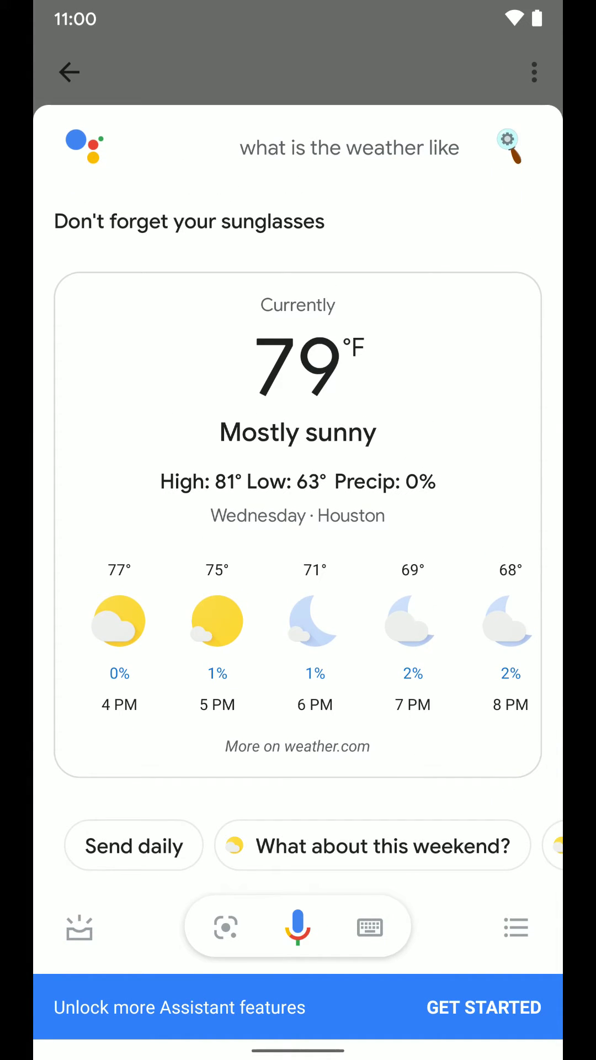
left_click_drag(431, 582, 424, 447)
Dismiss the Assistant panel and return to the home screen
left_click(370, 927)
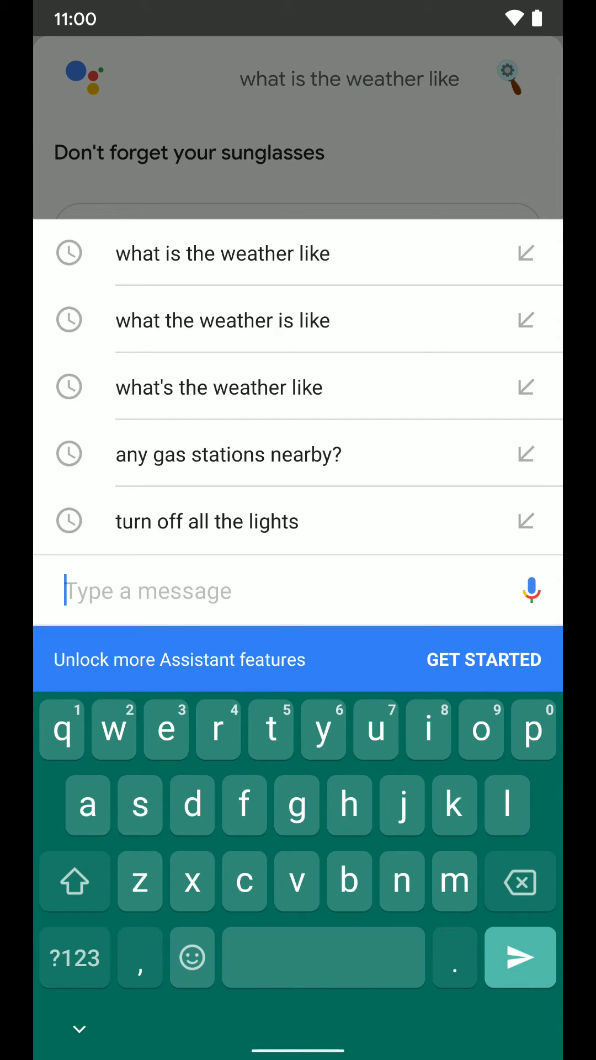
key("Home")
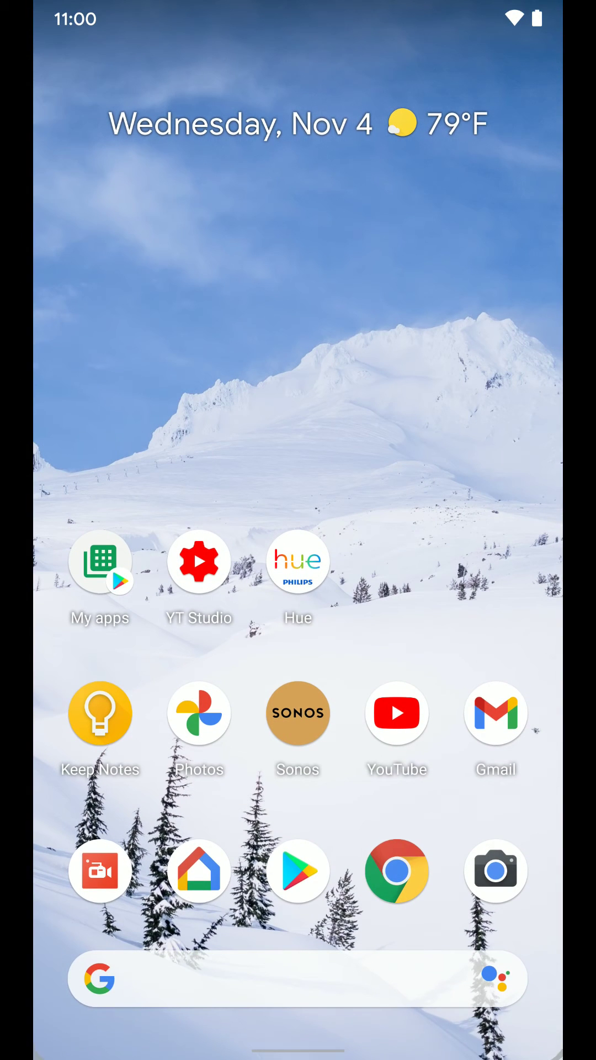